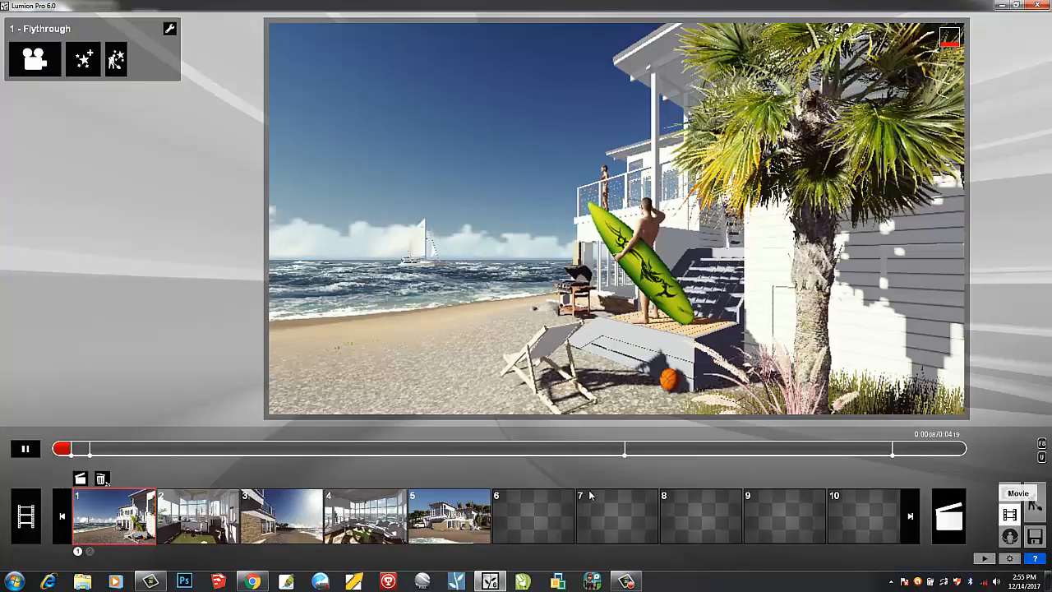
- Select empty clip slot 6 in the Movie mode timeline
{"action": "left_click", "coordinate": [524, 513]}
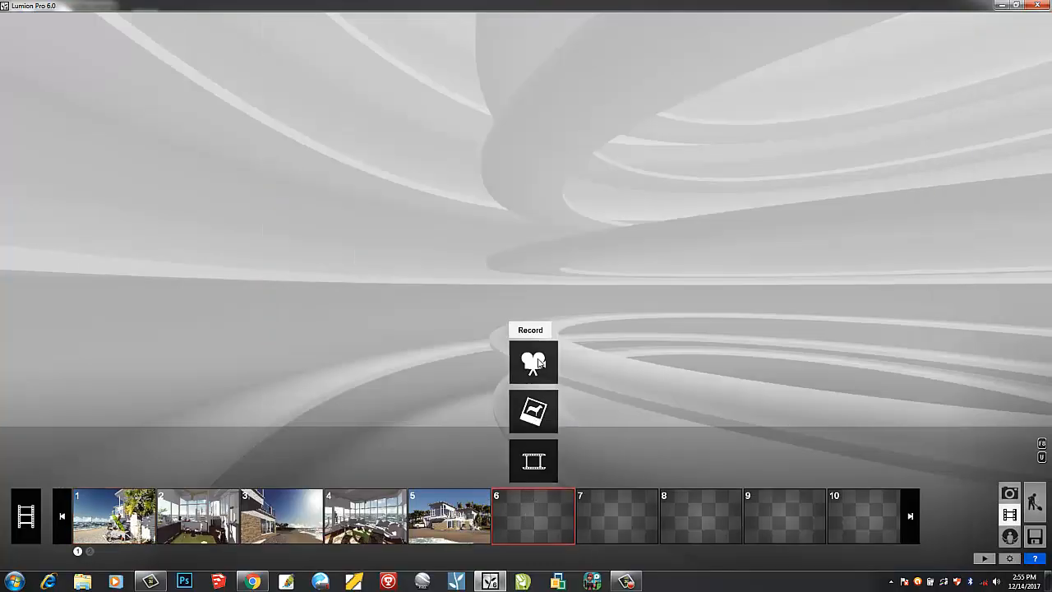
- Record a new 8.0 s clip with three camera keyframes, moving back and left between shots
{"action": "left_click", "coordinate": [533, 361]}
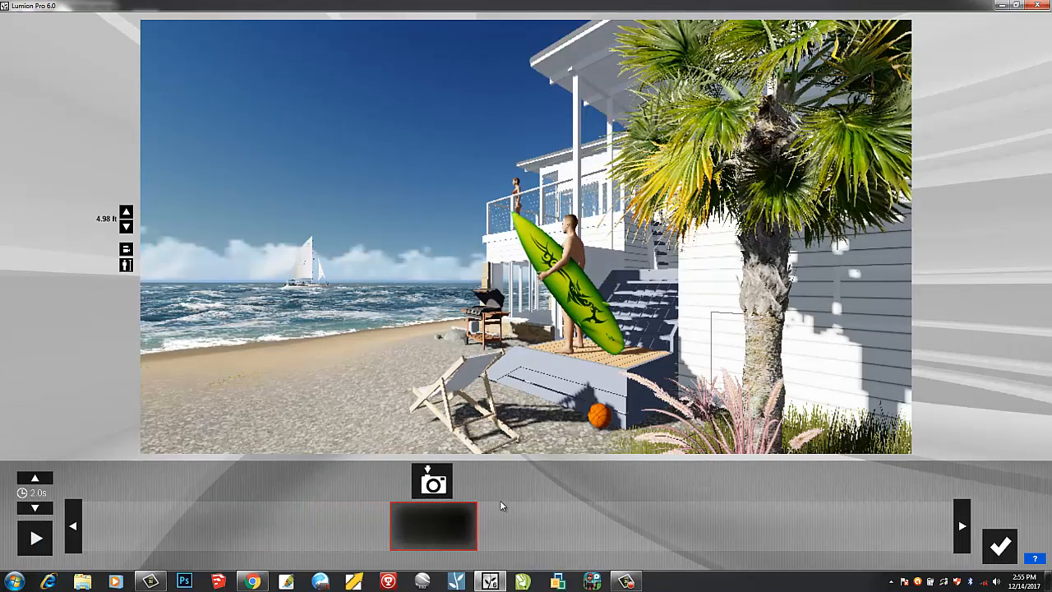
{"action": "left_click", "coordinate": [483, 485]}
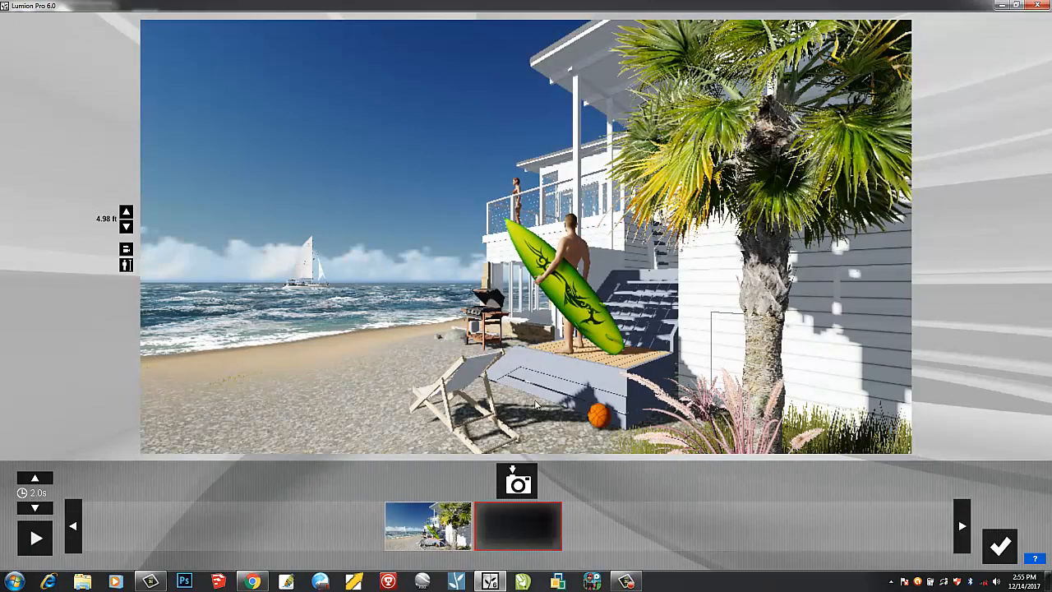
{"action": "key", "text": "s"}
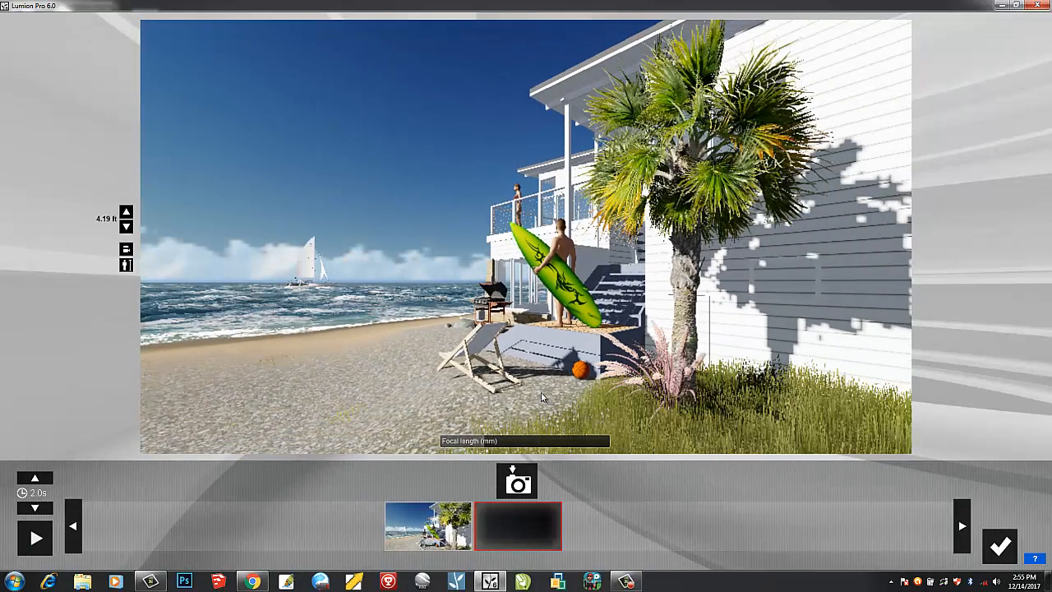
{"action": "key", "text": "a"}
{"action": "left_click", "coordinate": [517, 481]}
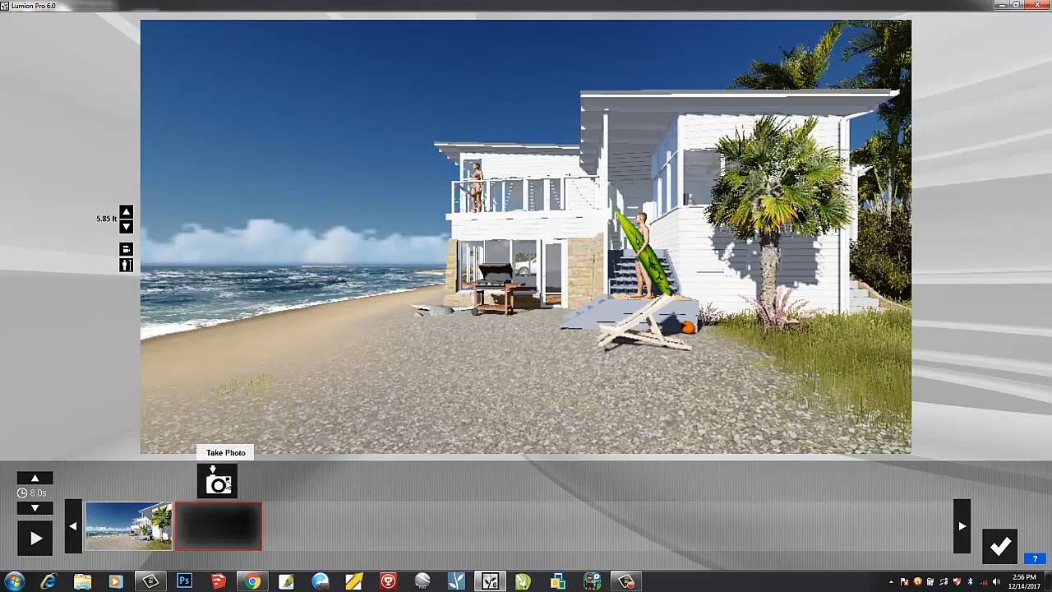
{"action": "left_click", "coordinate": [218, 479]}
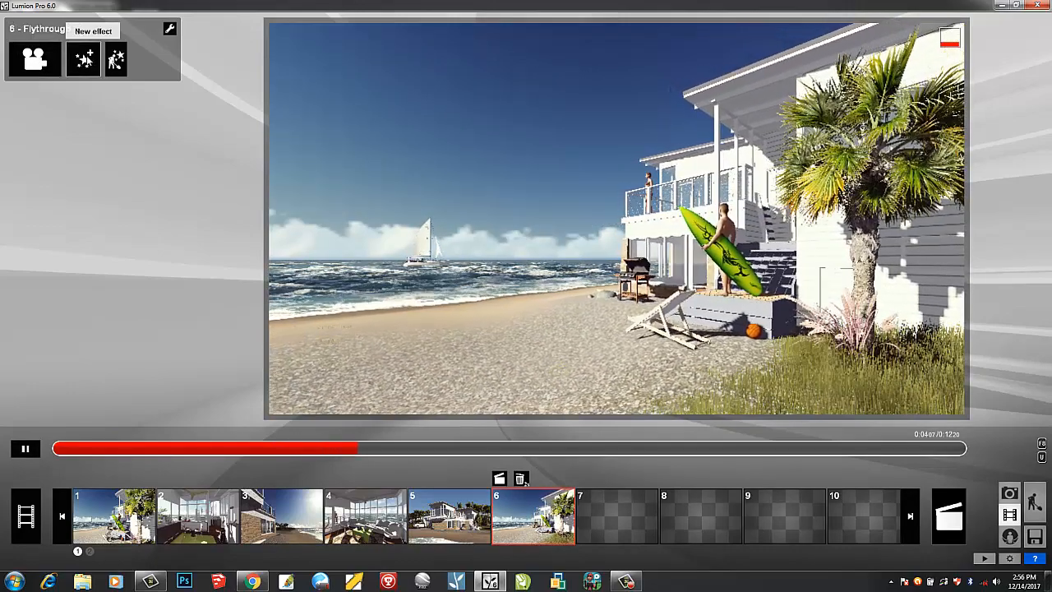
- Add the Sun effect from the World category to the Flythrough clip
{"action": "left_click", "coordinate": [86, 59]}
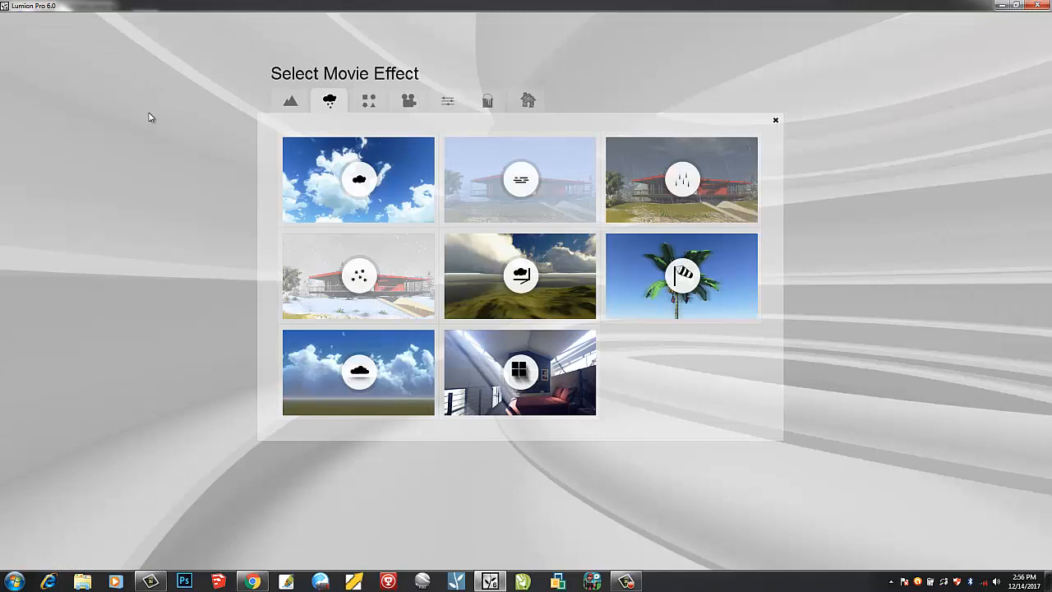
{"action": "left_click", "coordinate": [290, 103]}
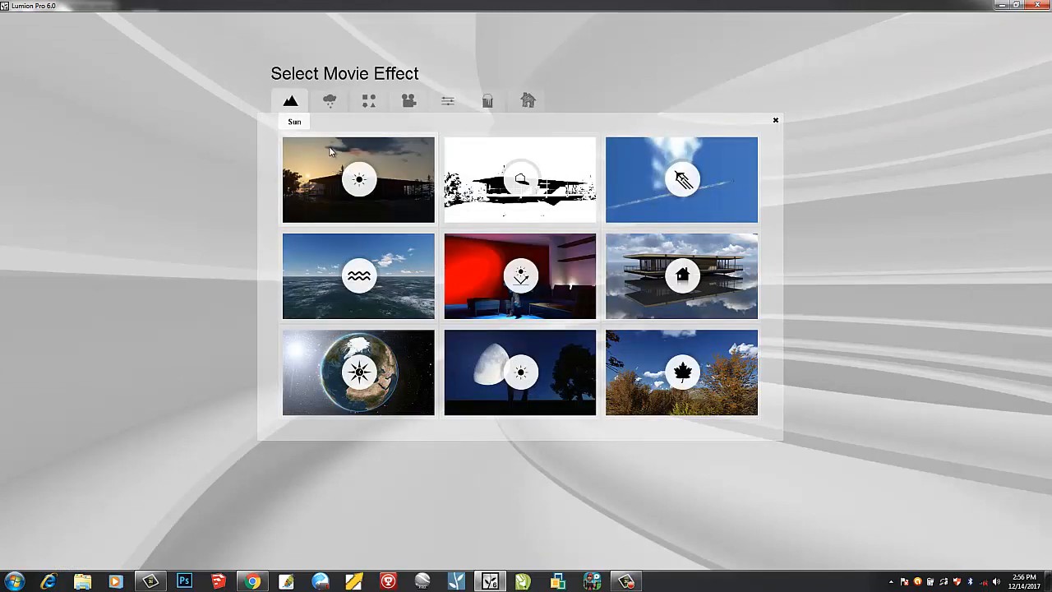
{"action": "left_click", "coordinate": [358, 178]}
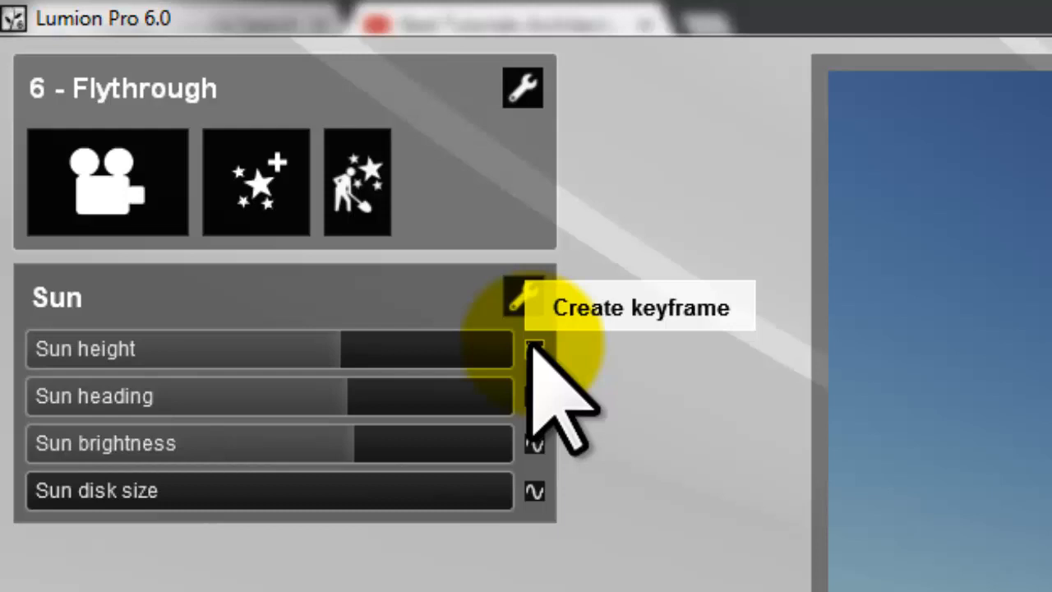
- Keyframe Sun height at the clip start and at 0:07.7 lowered to -0.9, then preview playback
{"action": "left_click", "coordinate": [534, 349]}
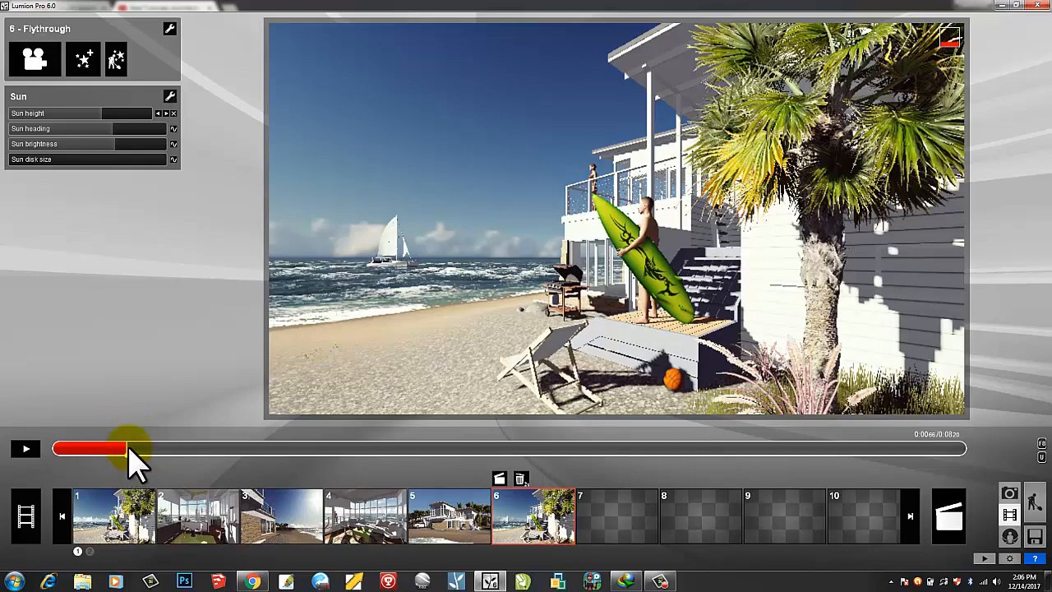
{"action": "left_click_drag", "start_coordinate": [127, 450], "coordinate": [694, 457]}
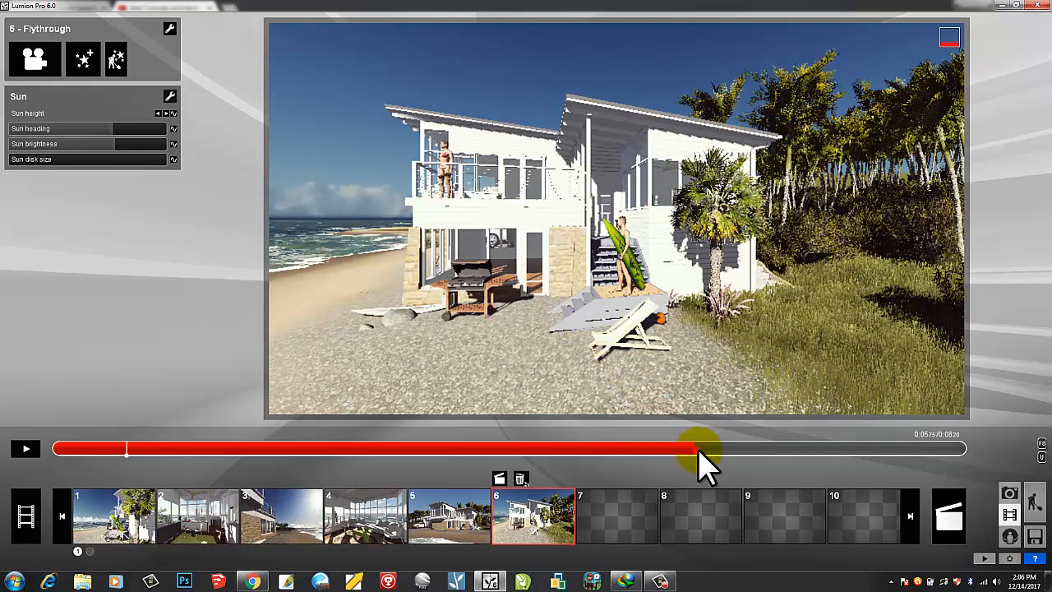
{"action": "left_click_drag", "start_coordinate": [697, 459], "coordinate": [838, 448]}
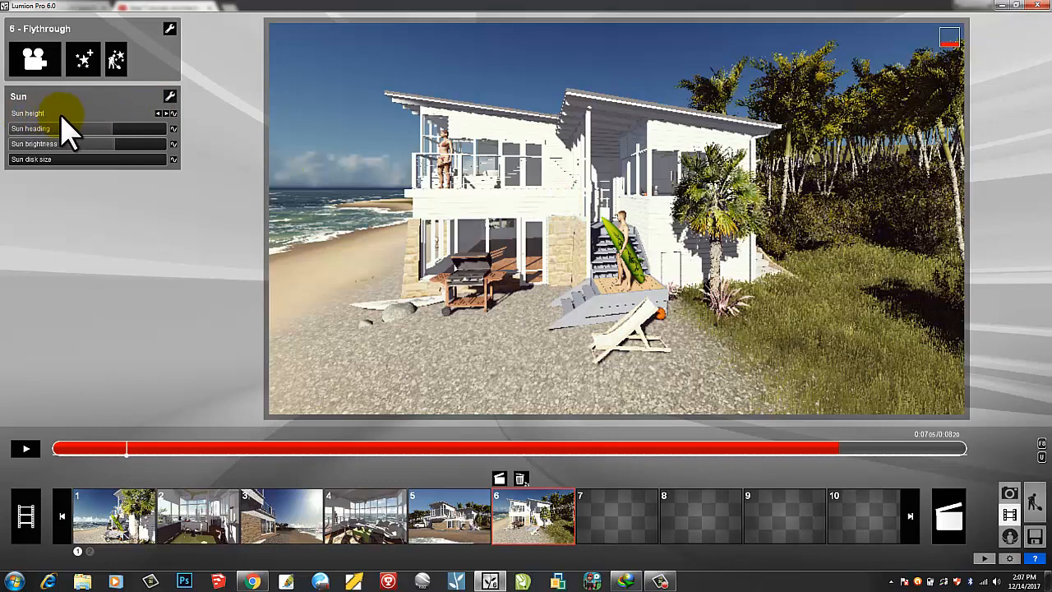
{"action": "left_click", "coordinate": [174, 114]}
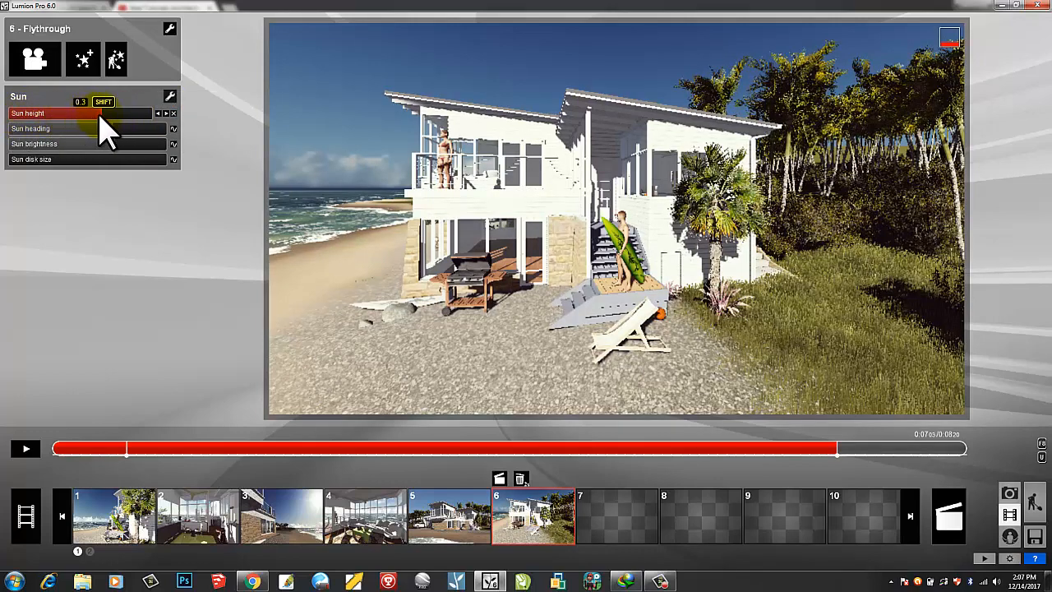
{"action": "left_click_drag", "start_coordinate": [102, 115], "coordinate": [45, 115]}
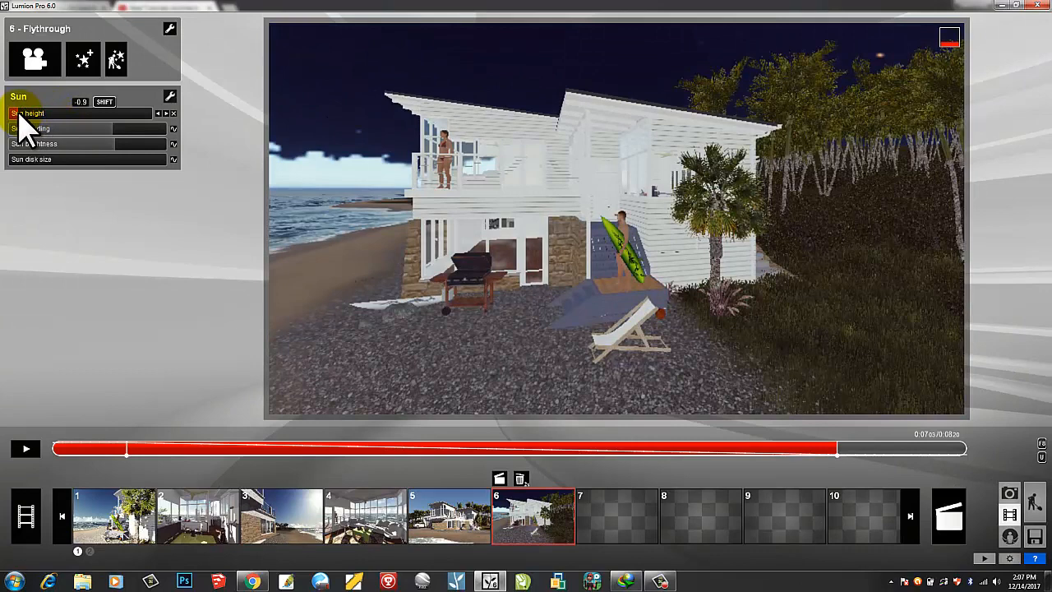
{"action": "key", "text": "u"}
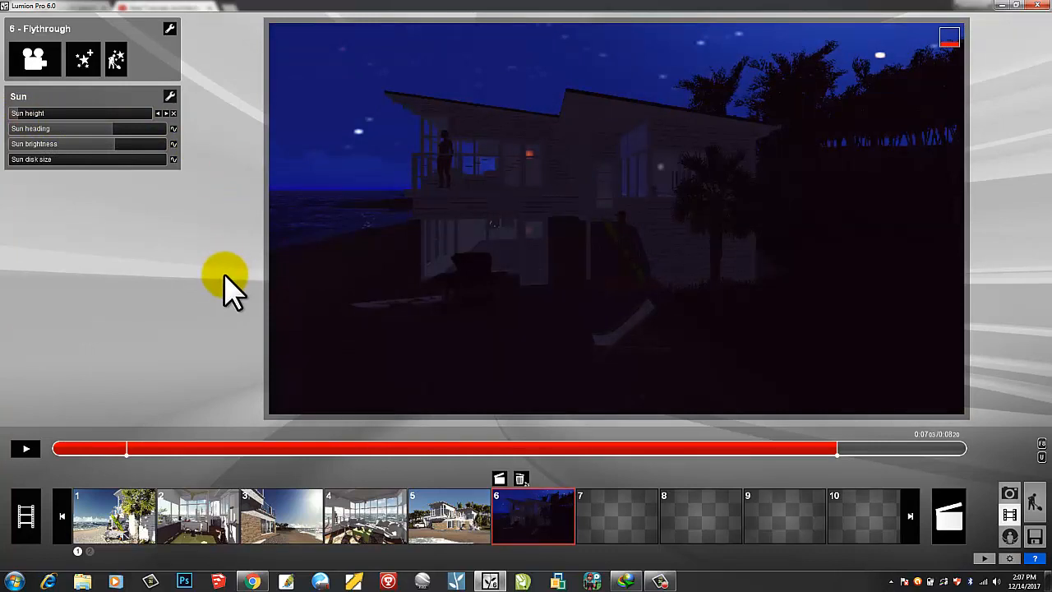
{"action": "left_click", "coordinate": [24, 451]}
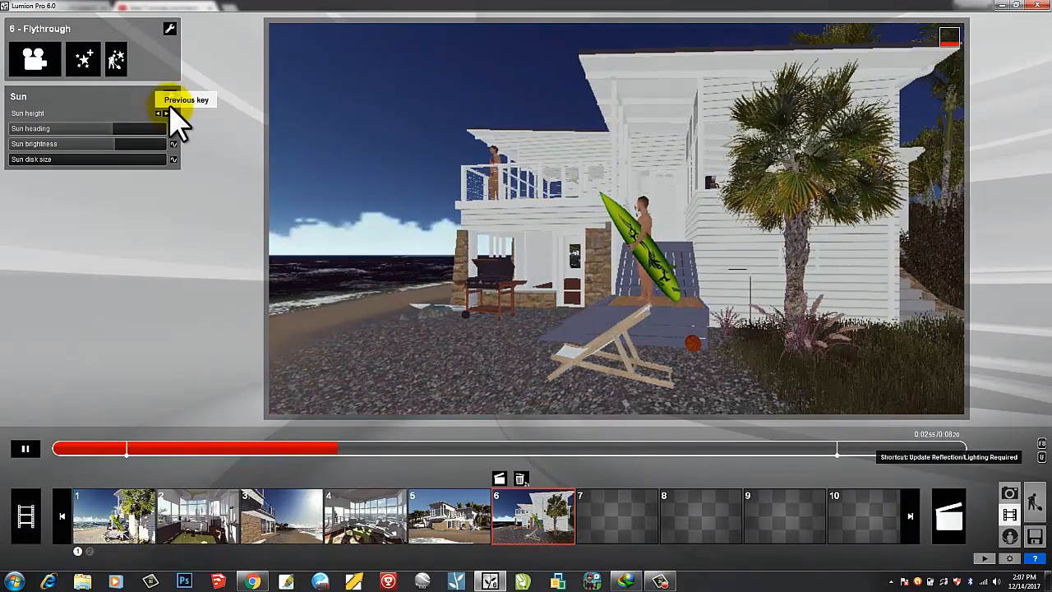
- Delete the Sun effect from the Flythrough clip and pause the preview
{"action": "left_click", "coordinate": [170, 96]}
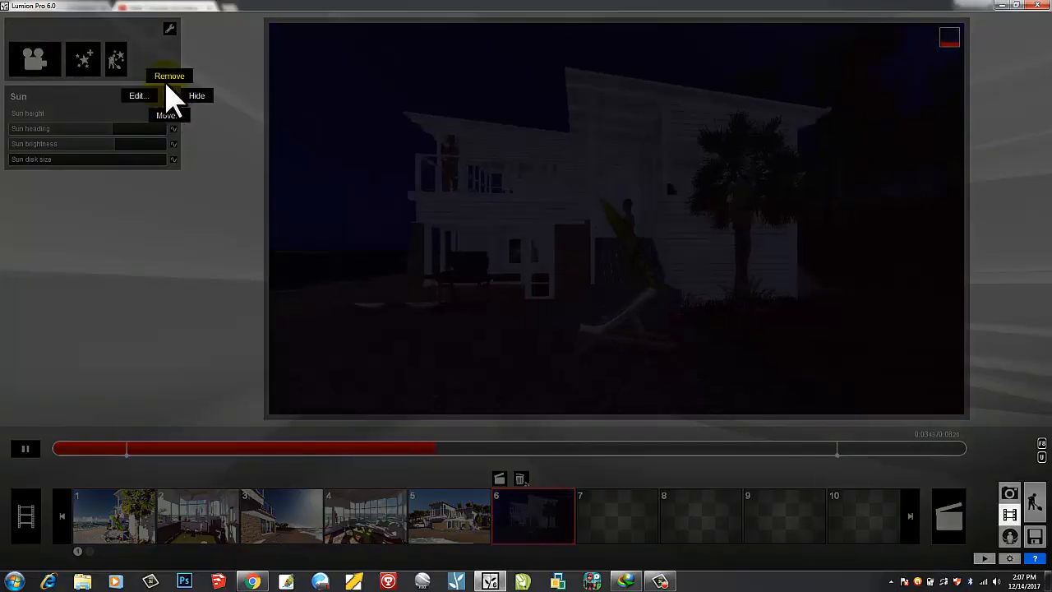
{"action": "left_click", "coordinate": [169, 78]}
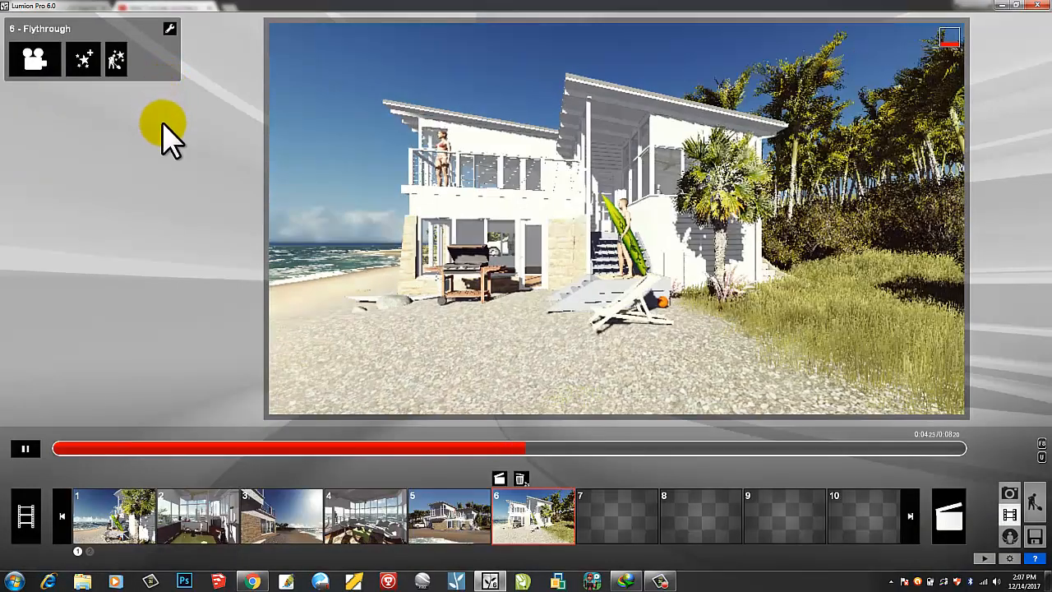
{"action": "left_click", "coordinate": [26, 448]}
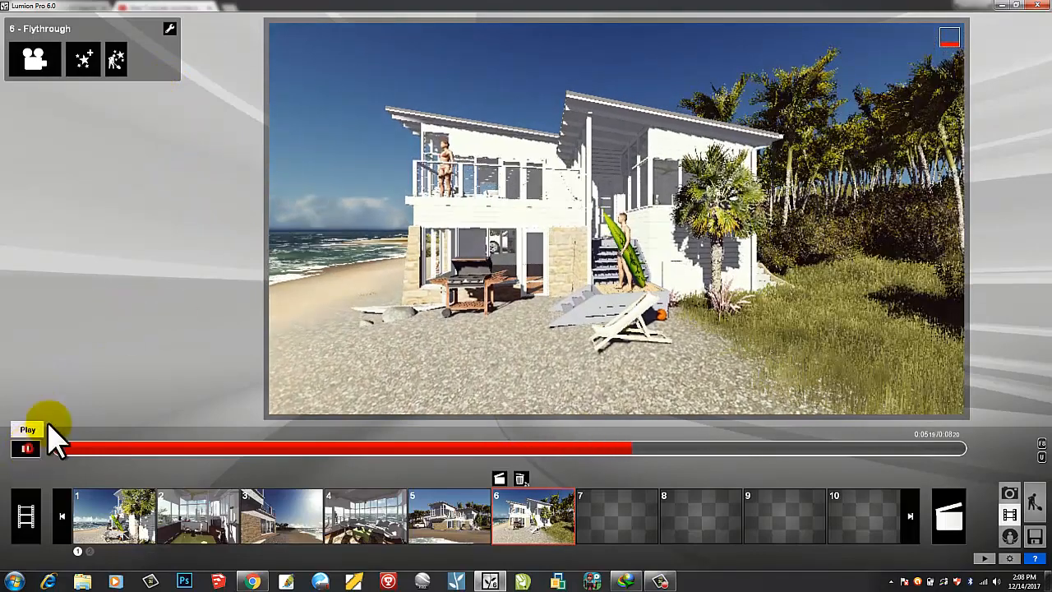
{"action": "left_click", "coordinate": [85, 61]}
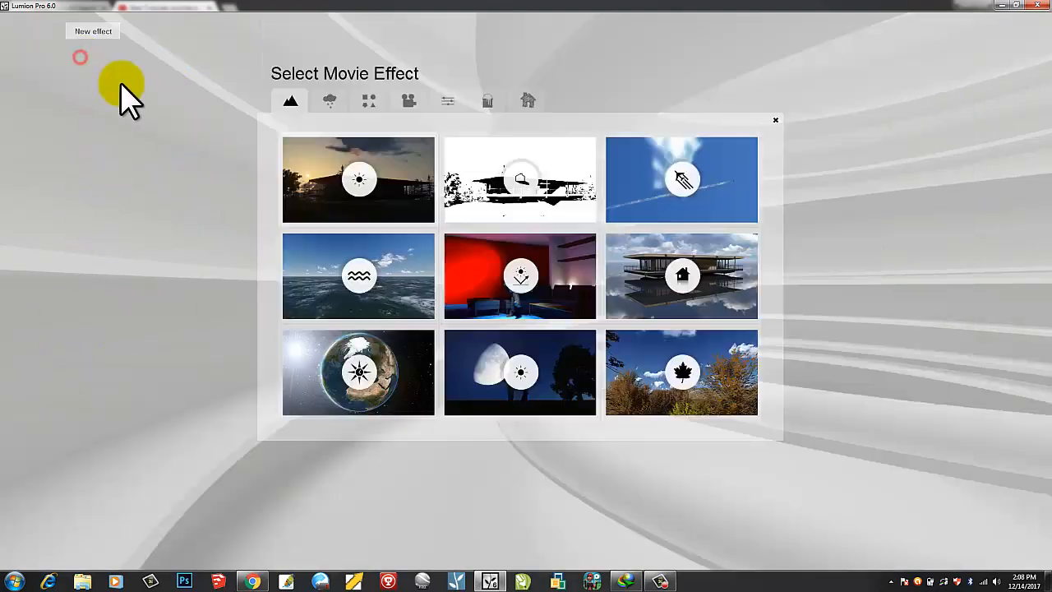
- Add the Sun effect back and set a Sun height keyframe at the clip start
{"action": "left_click", "coordinate": [324, 163]}
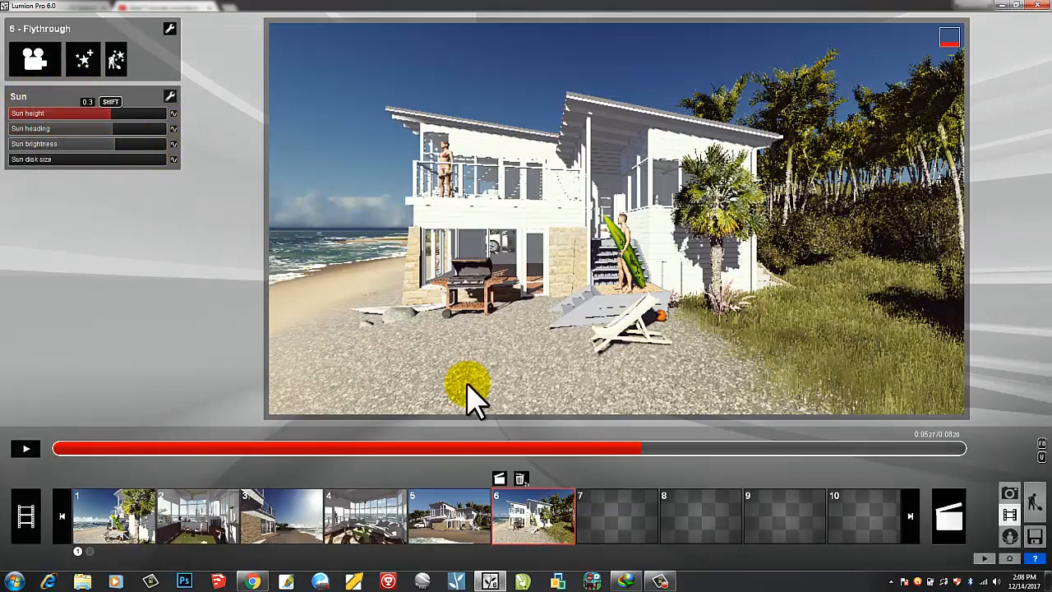
{"action": "left_click_drag", "start_coordinate": [596, 451], "coordinate": [66, 461]}
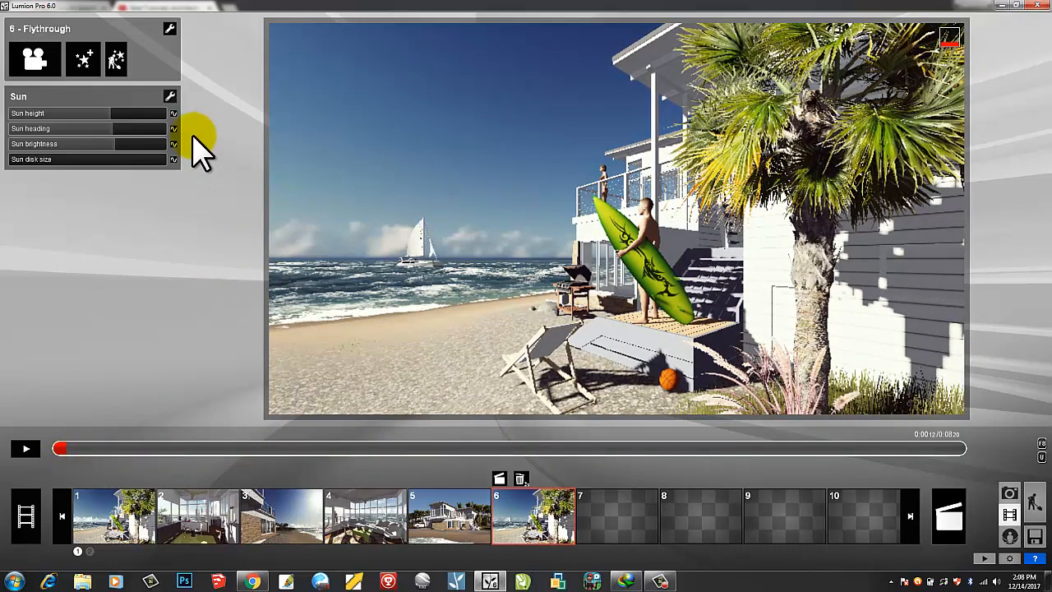
{"action": "left_click", "coordinate": [173, 114]}
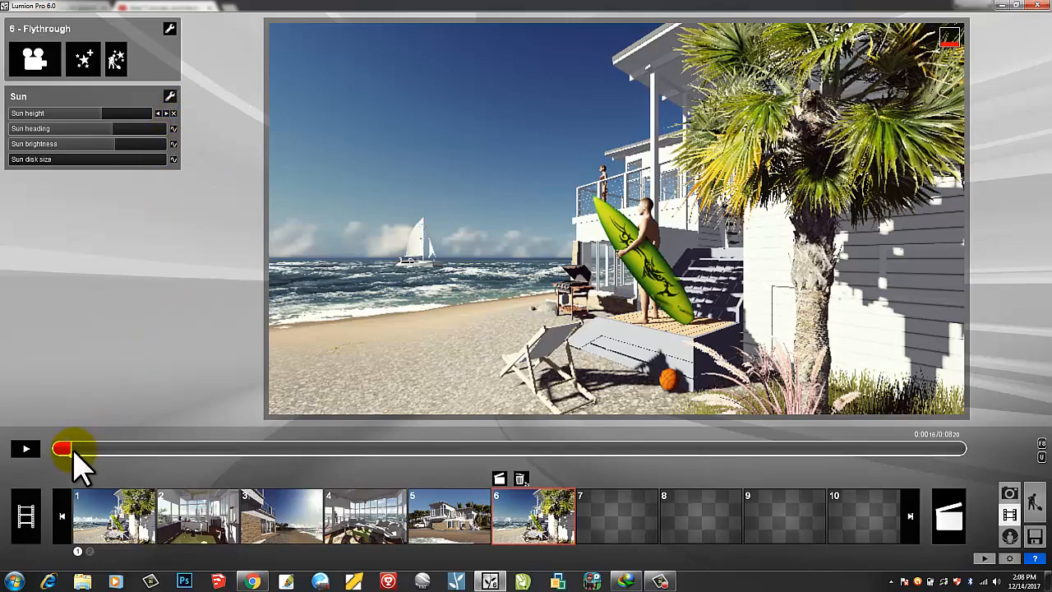
- Add a second Sun height keyframe near the clip end, settling the height at 0.1
{"action": "left_click_drag", "start_coordinate": [73, 450], "coordinate": [893, 482]}
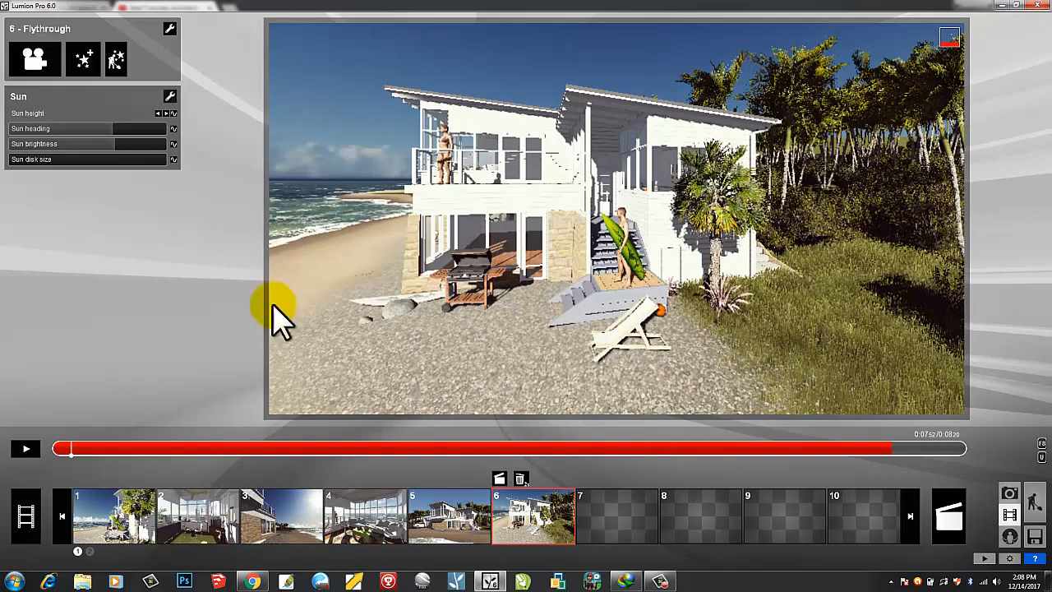
{"action": "left_click", "coordinate": [175, 113]}
{"action": "mouse_move", "coordinate": [90, 115]}
{"action": "left_mouse_down"}
{"action": "mouse_move", "coordinate": [102, 115]}
{"action": "mouse_move", "coordinate": [85, 127]}
{"action": "left_mouse_up"}
{"action": "left_click_drag", "start_coordinate": [69, 114], "coordinate": [68, 114], "text": "shift"}
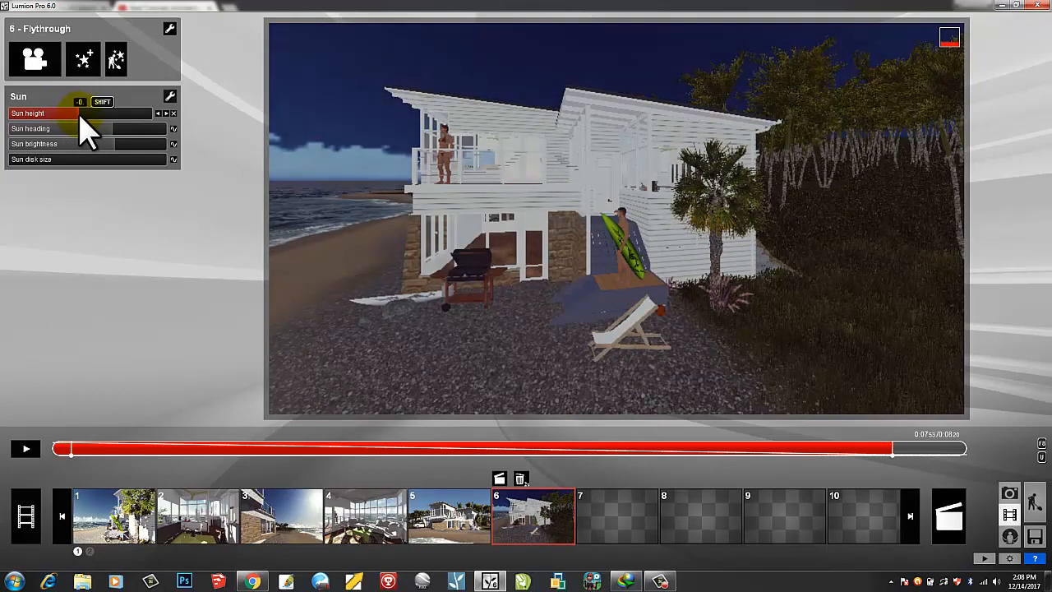
{"action": "left_click_drag", "start_coordinate": [83, 117], "coordinate": [84, 117], "text": "shift"}
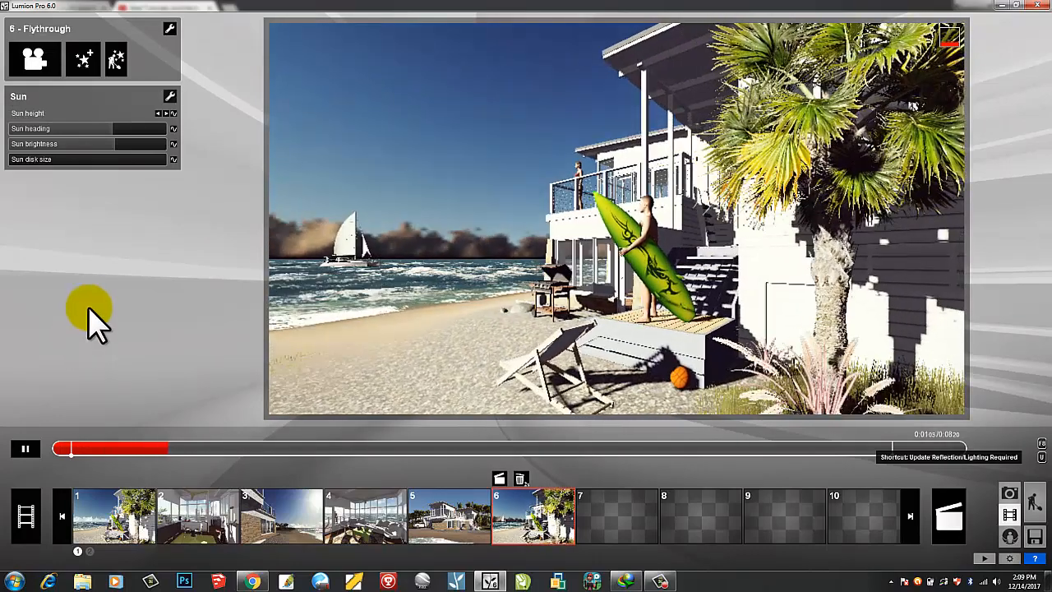
- Add the Cloud effect from the Weather category to the Flythrough clip
{"action": "left_click", "coordinate": [86, 62]}
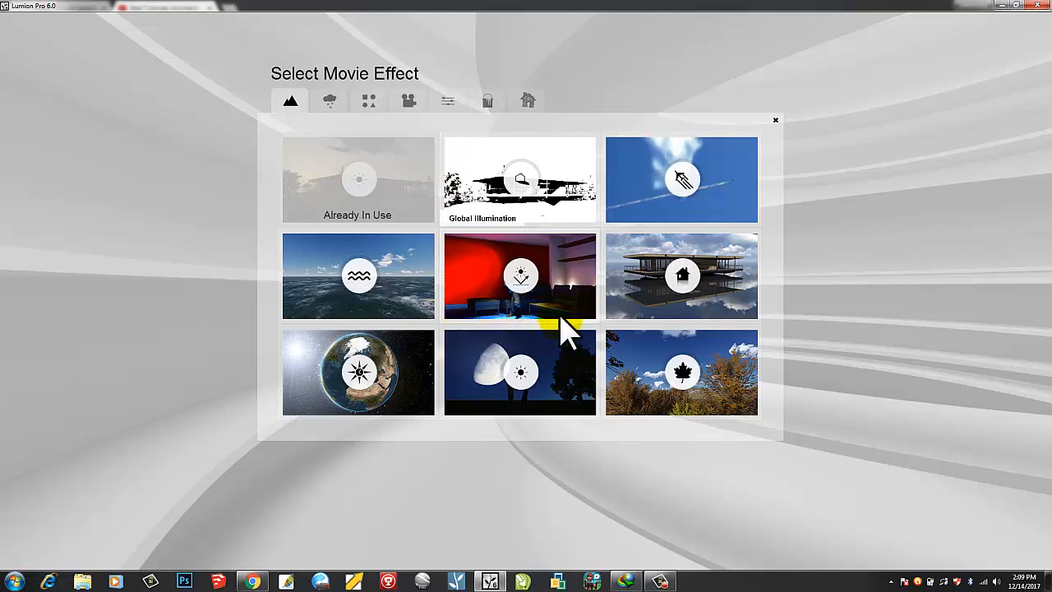
{"action": "left_click", "coordinate": [332, 102]}
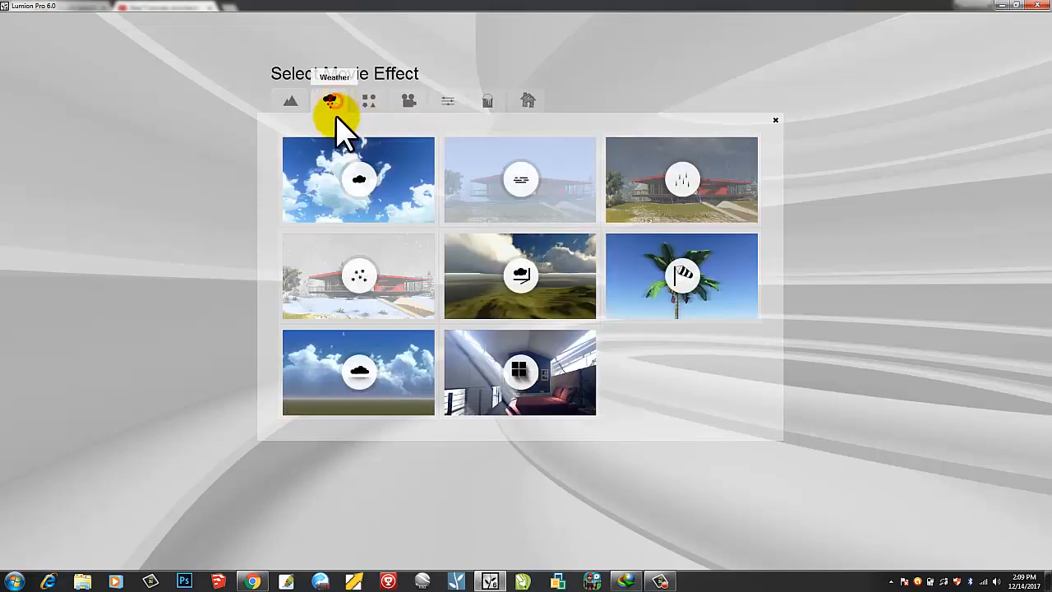
{"action": "left_click", "coordinate": [329, 190]}
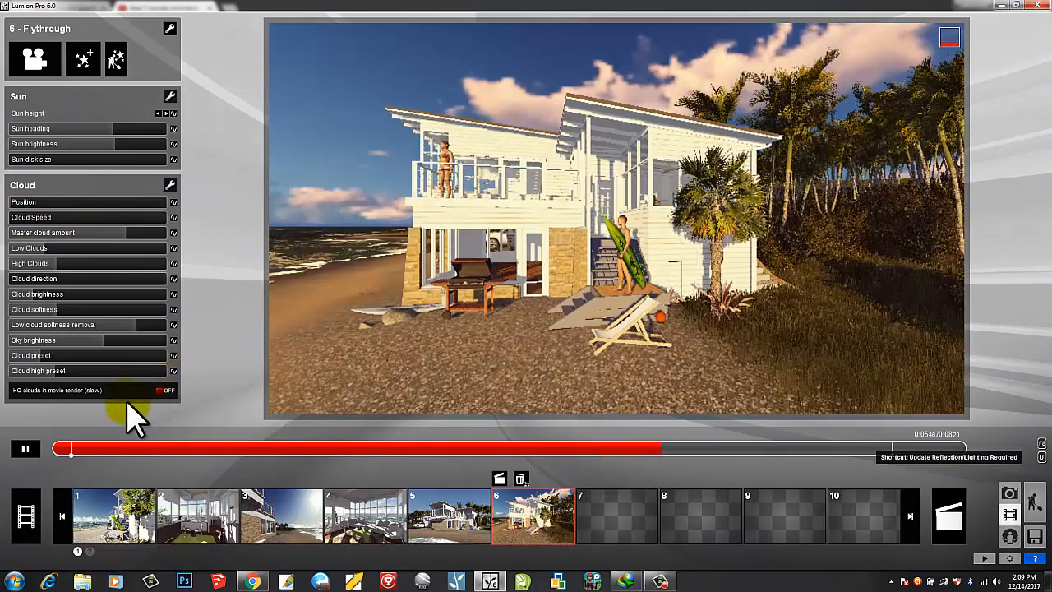
- Keyframe cloud Position at the clip start and at 0:05 raised to 0.8, then play
{"action": "left_click", "coordinate": [25, 448]}
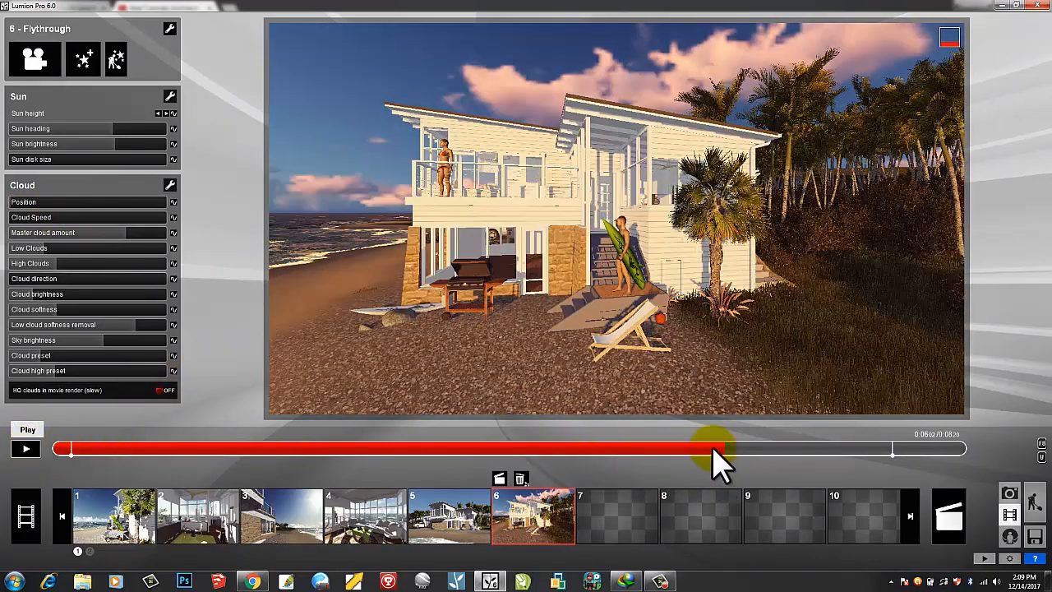
{"action": "left_click", "coordinate": [683, 449]}
{"action": "left_click_drag", "start_coordinate": [463, 452], "coordinate": [92, 451]}
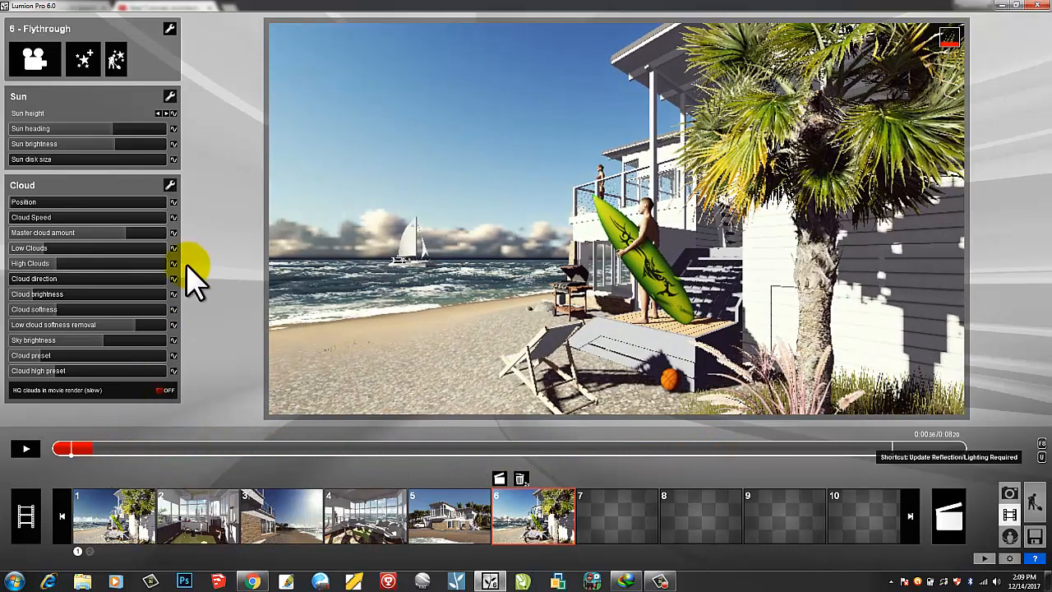
{"action": "left_click", "coordinate": [173, 201]}
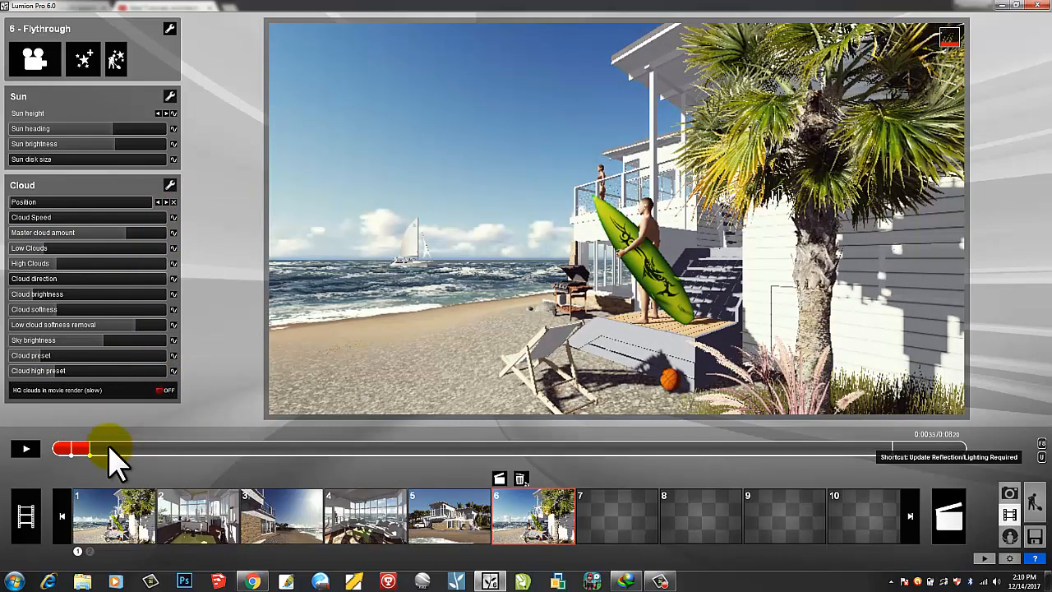
{"action": "left_click_drag", "start_coordinate": [104, 450], "coordinate": [630, 453]}
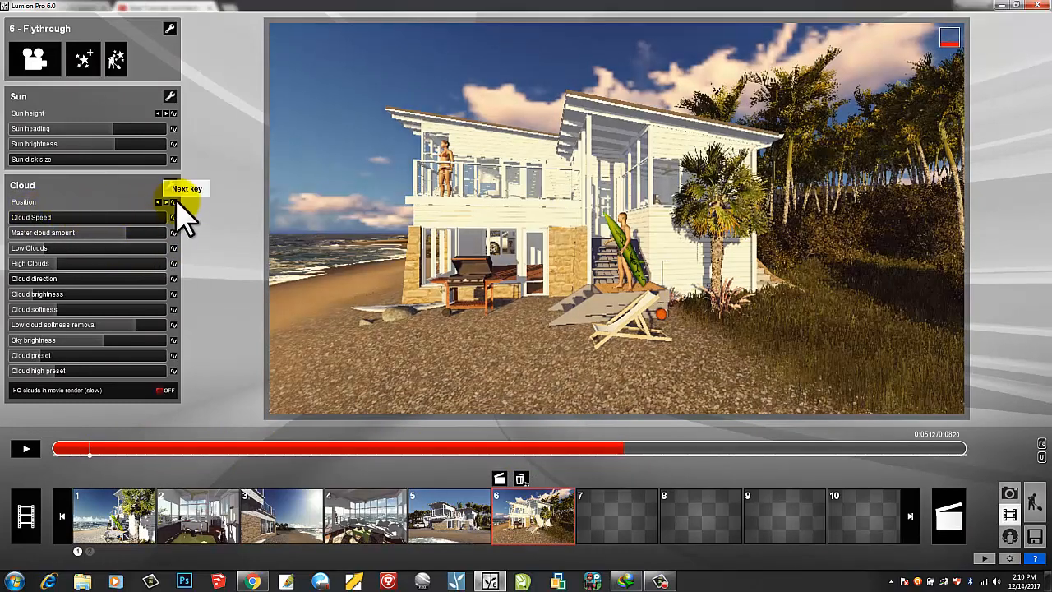
{"action": "left_click", "coordinate": [173, 201]}
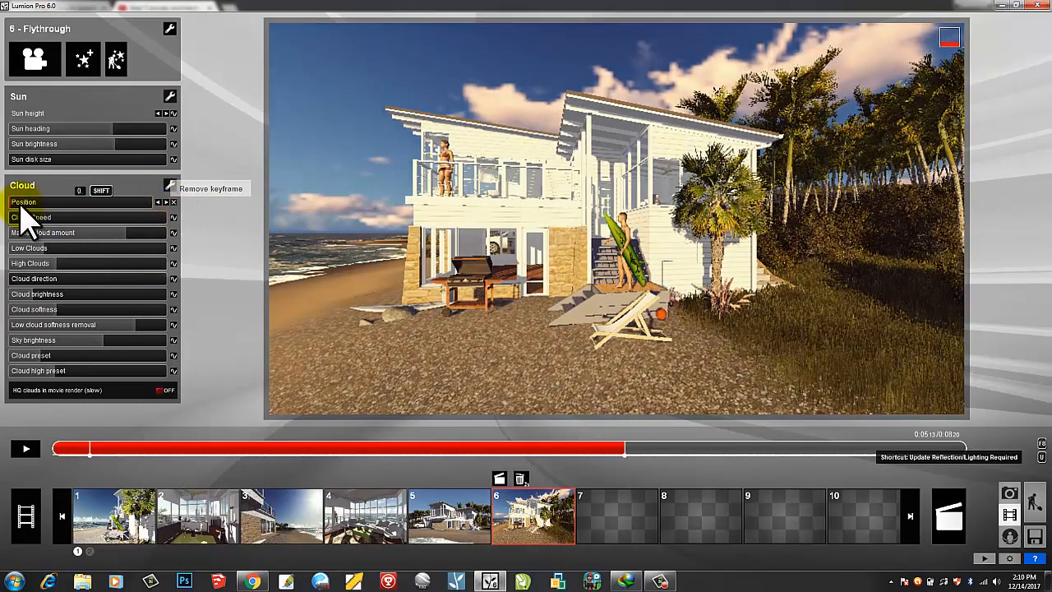
{"action": "mouse_move", "coordinate": [13, 202]}
{"action": "left_mouse_down"}
{"action": "mouse_move", "coordinate": [105, 205]}
{"action": "mouse_move", "coordinate": [163, 231]}
{"action": "left_mouse_up"}
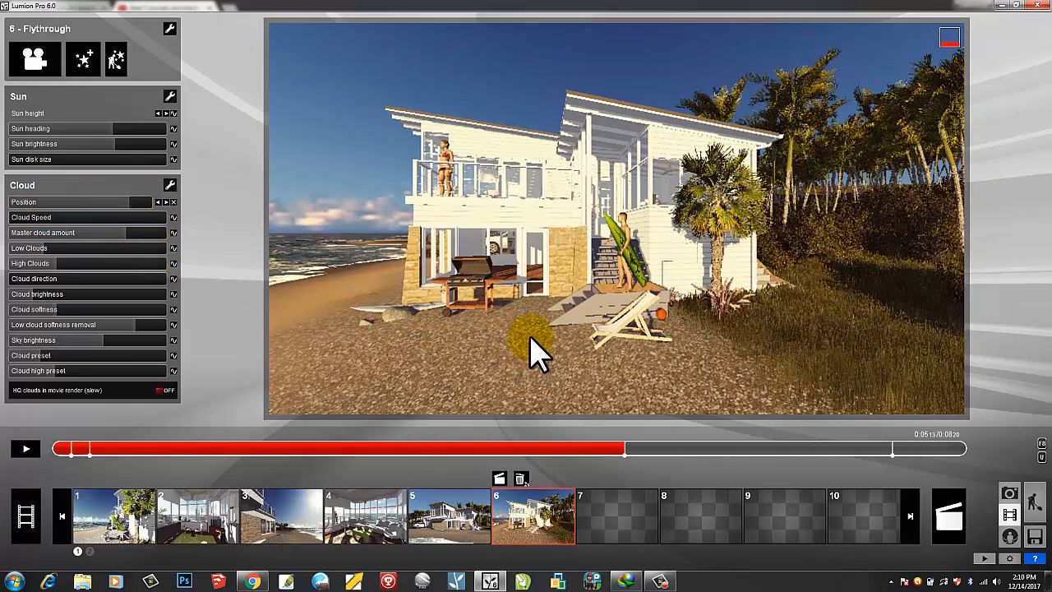
{"action": "left_click", "coordinate": [26, 449]}
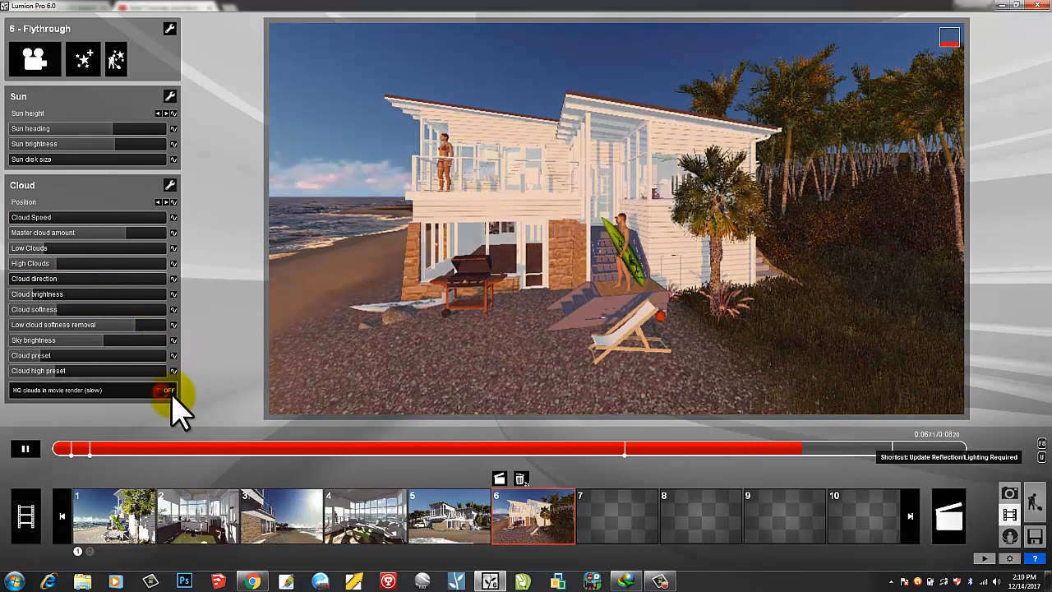
- Switch 'HQ clouds in movie render (slow)' from OFF to ON
{"action": "left_click", "coordinate": [166, 390]}
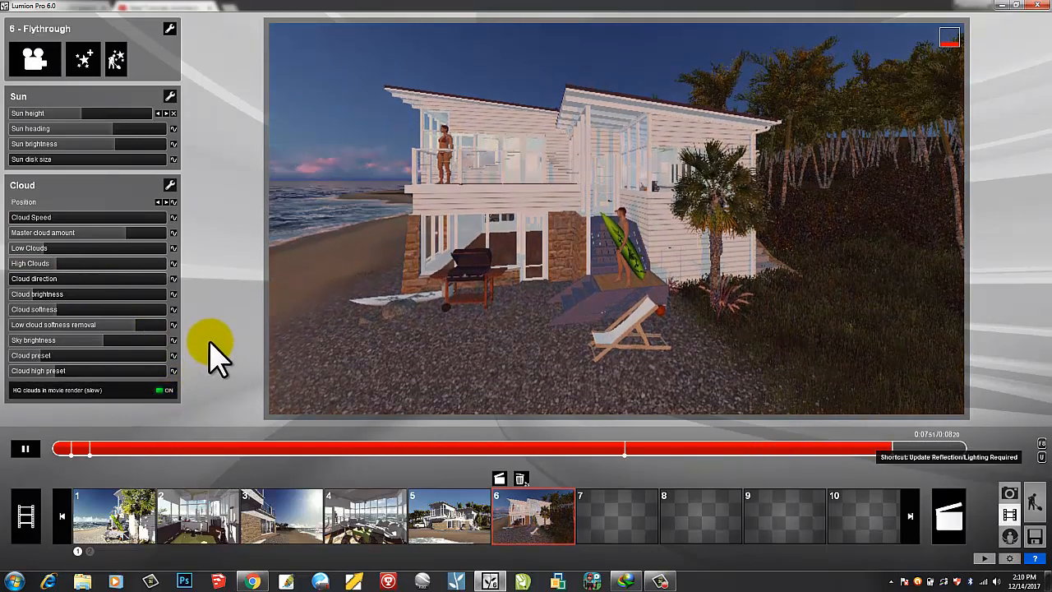